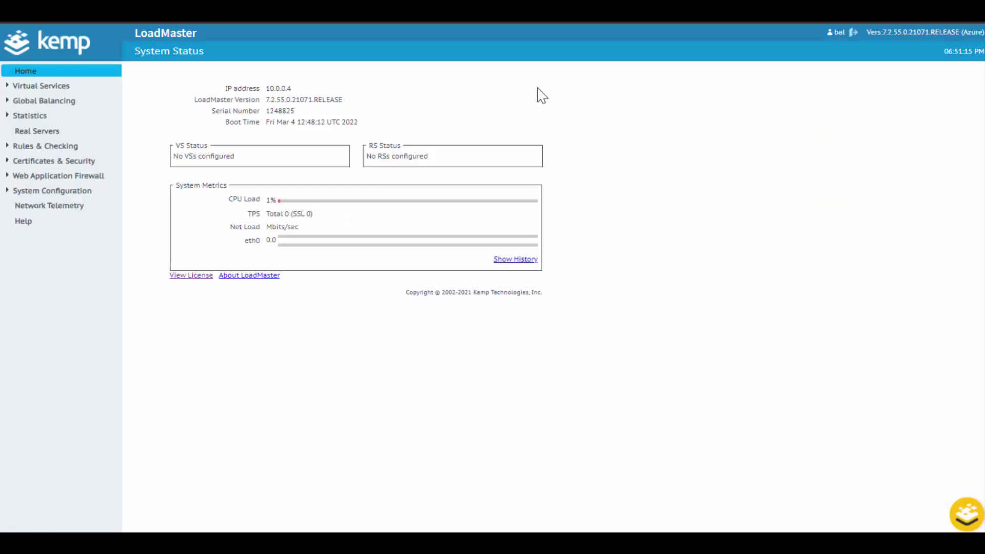
Import MOVEit.tmpl under Manage Templates, installing the FTPS, HTTPS and SFTP MOVEit Transfer templates.
click(41, 90)
click(48, 121)
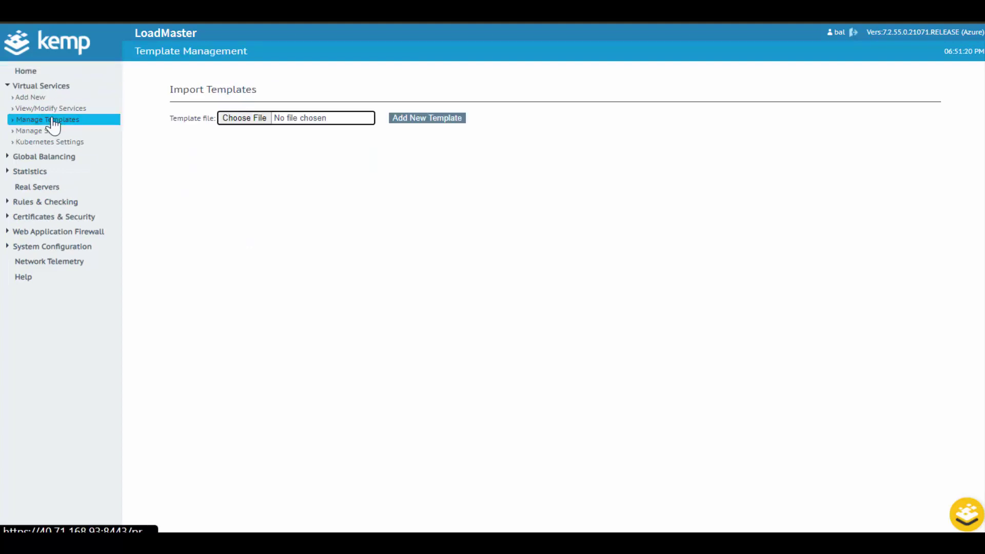
click(243, 121)
click(163, 74)
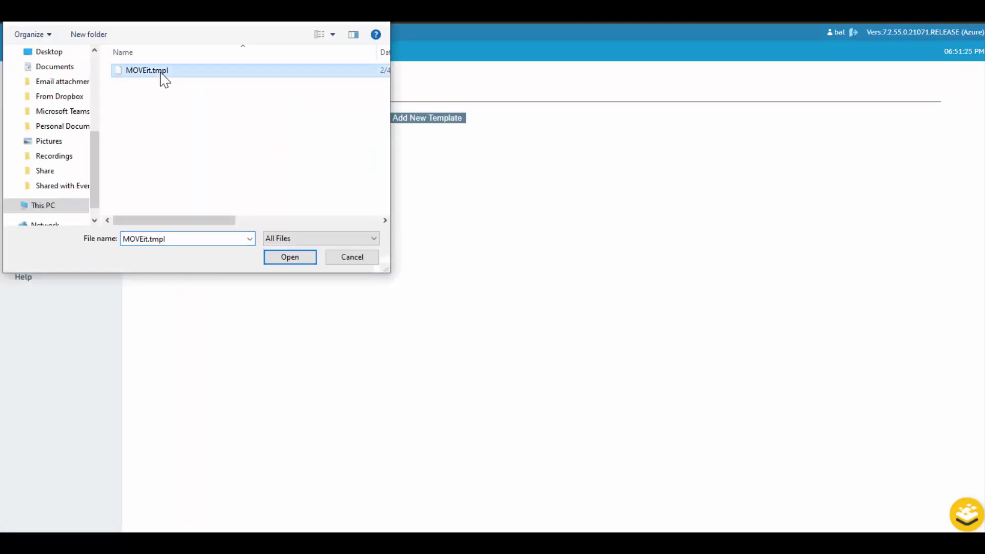
click(286, 261)
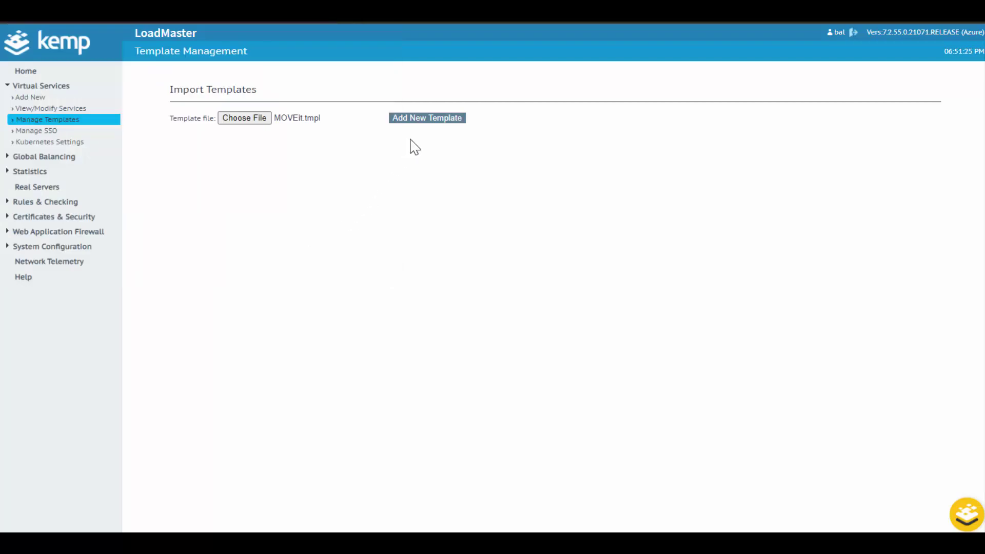
click(426, 119)
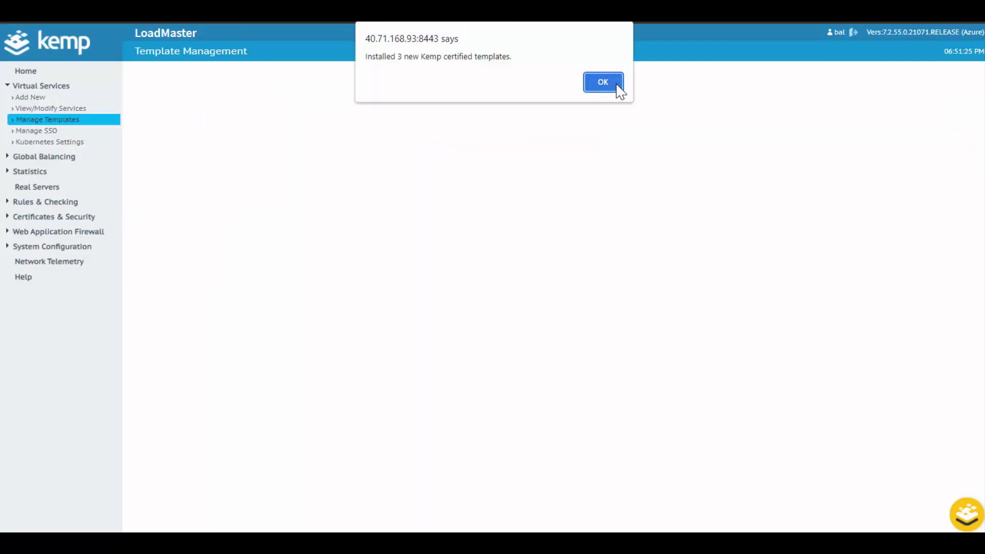
click(610, 83)
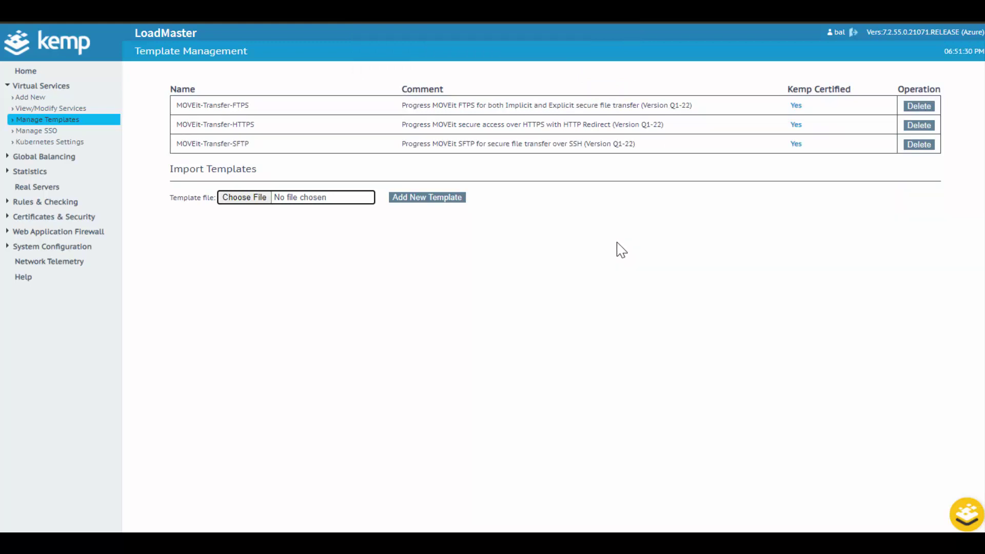
Add a virtual service based on the MOVEit-Transfer-SFTP template, giving 10.0.0.4:22.
click(44, 98)
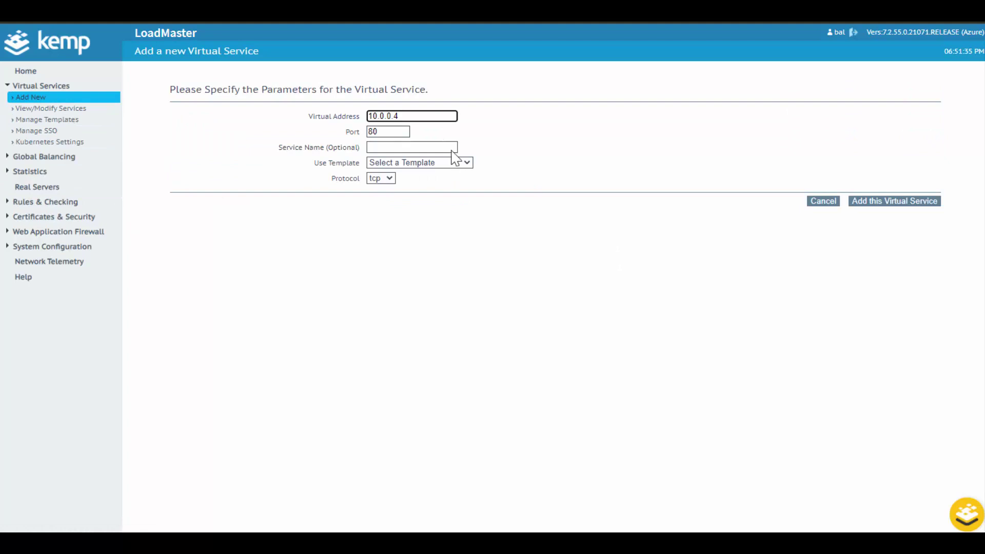
click(465, 162)
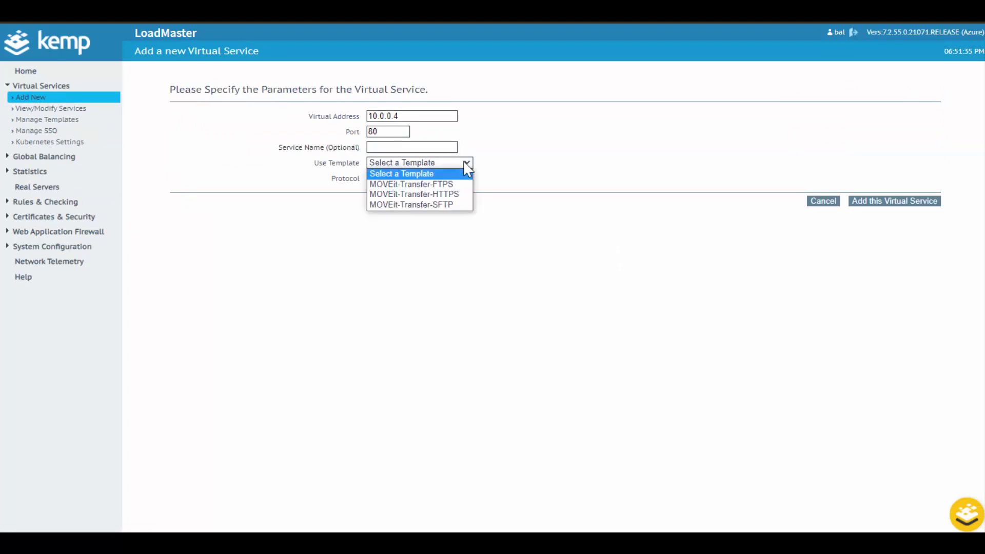
click(451, 206)
click(914, 203)
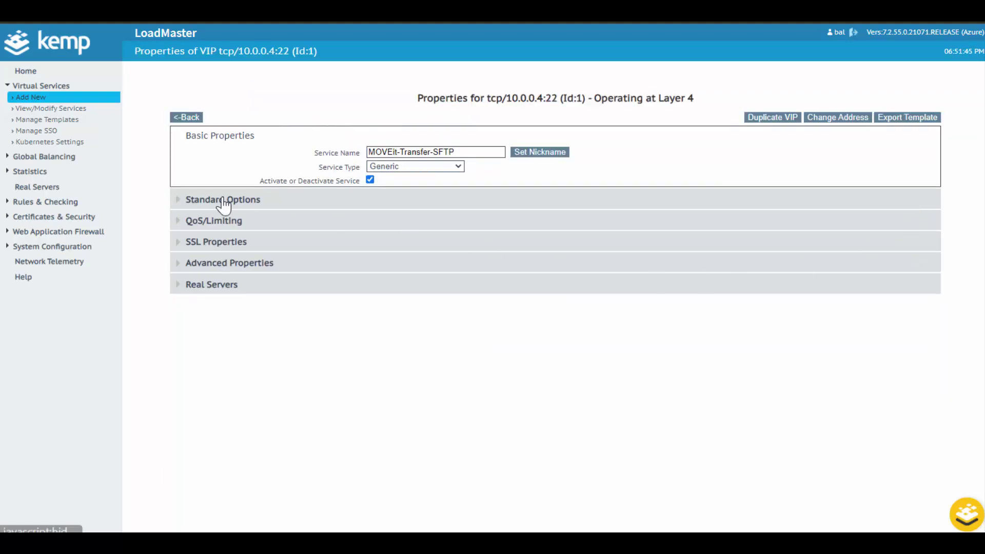
click(222, 202)
click(223, 202)
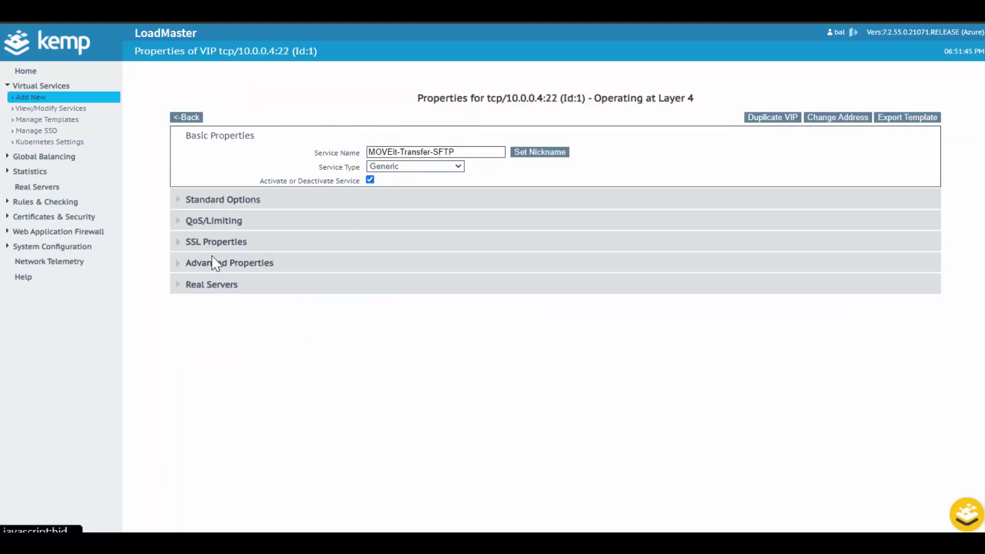
Attach real servers 10.0.0.5 and 10.0.0.6 on port 22 to the SFTP virtual service.
click(206, 292)
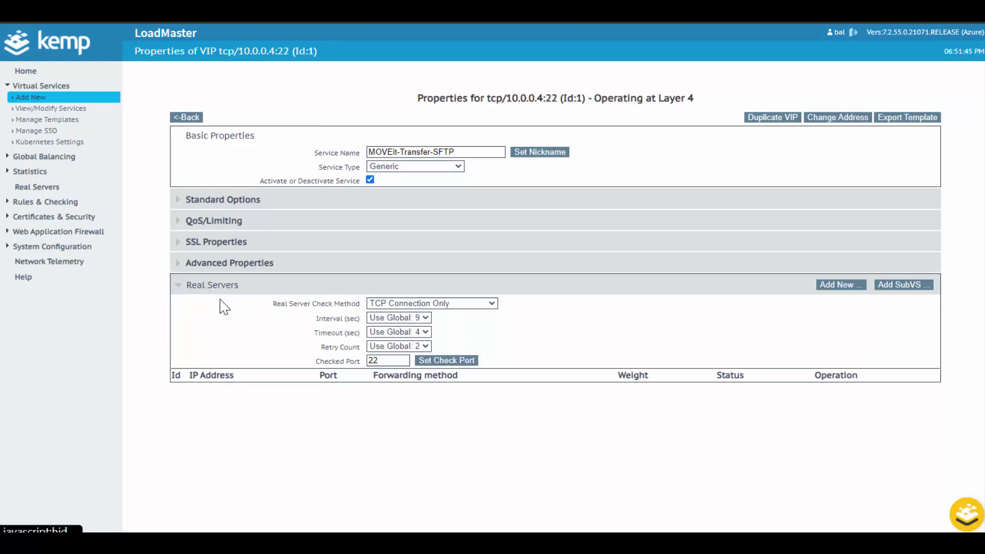
click(831, 287)
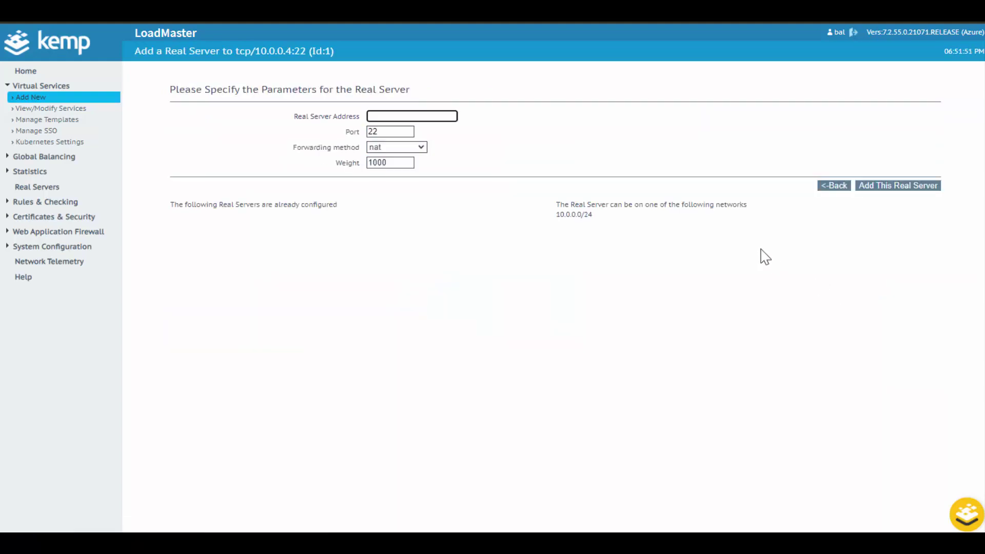
text(10.0.0.5)
key(Return)
key(Return)
text(10.0.0.6)
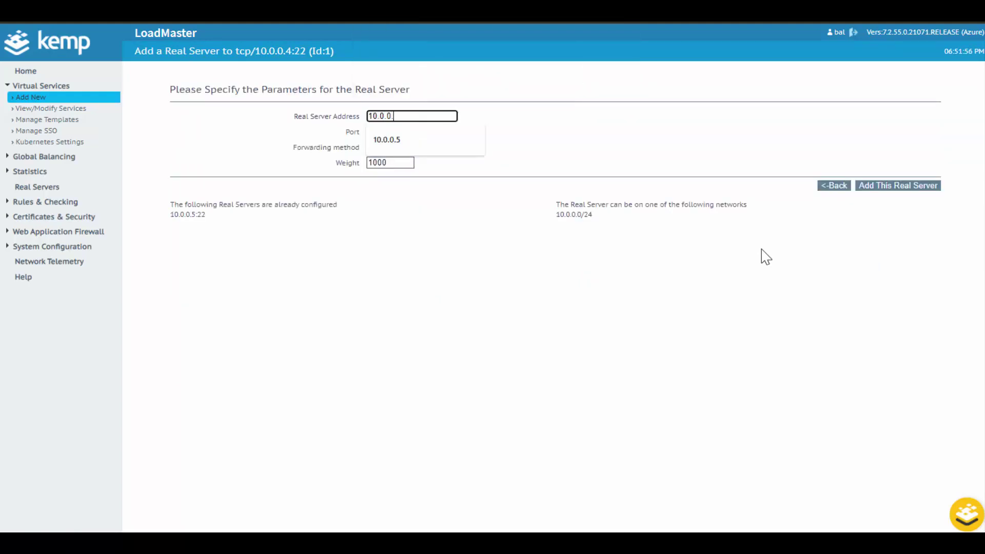
key(Return)
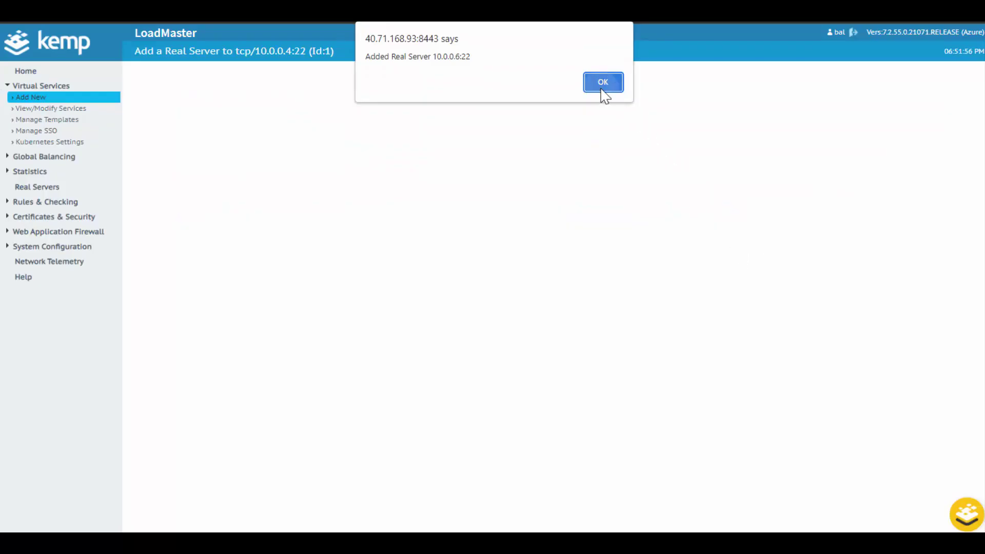
click(603, 84)
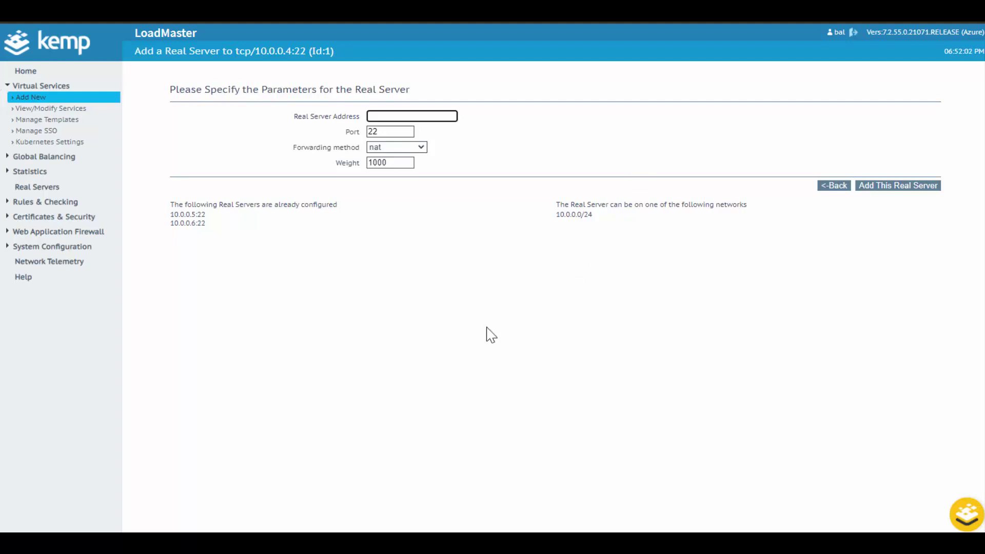
Open View/Modify Services to check the SFTP service on 10.0.0.4:22 is Up.
click(66, 109)
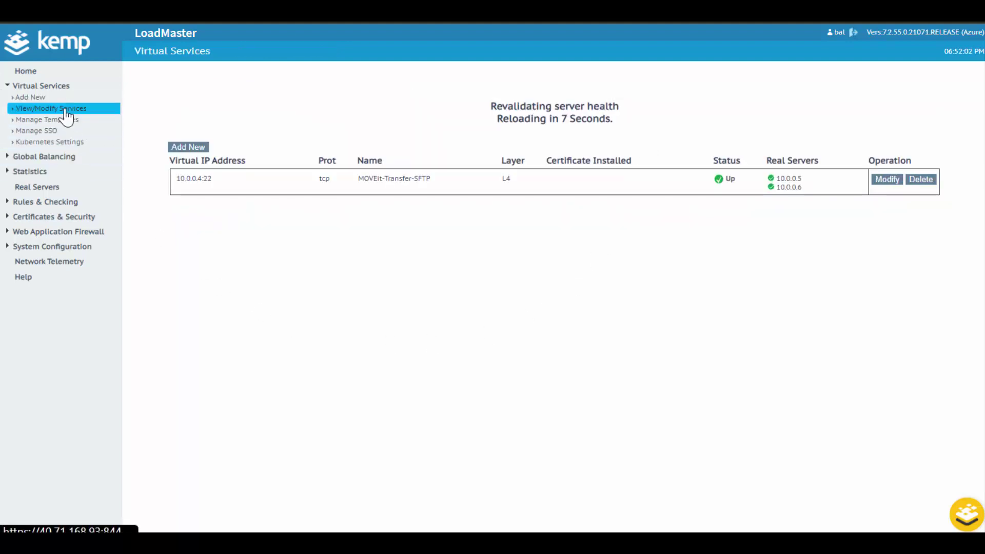